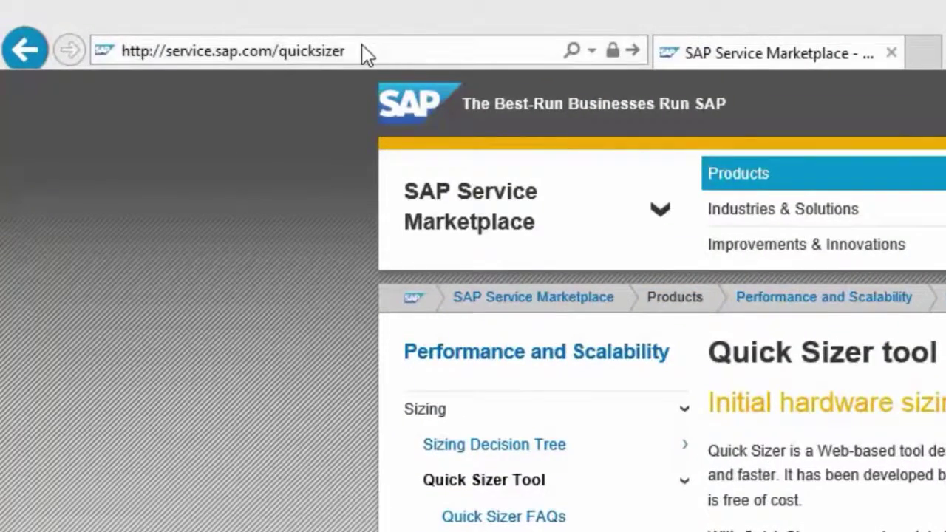
Launch the HANA version of Quick Sizer from SAP Service Marketplace in a separate window.
left_click(363, 50)
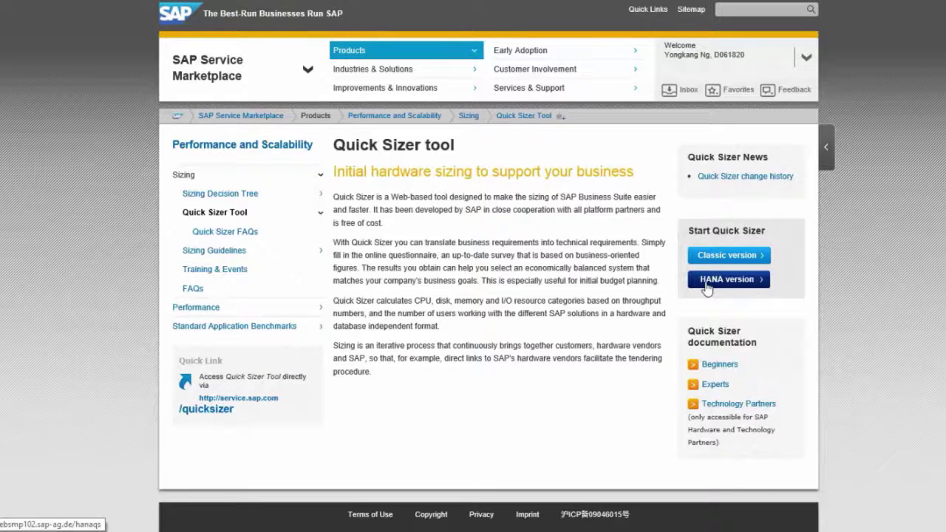
left_click(707, 285)
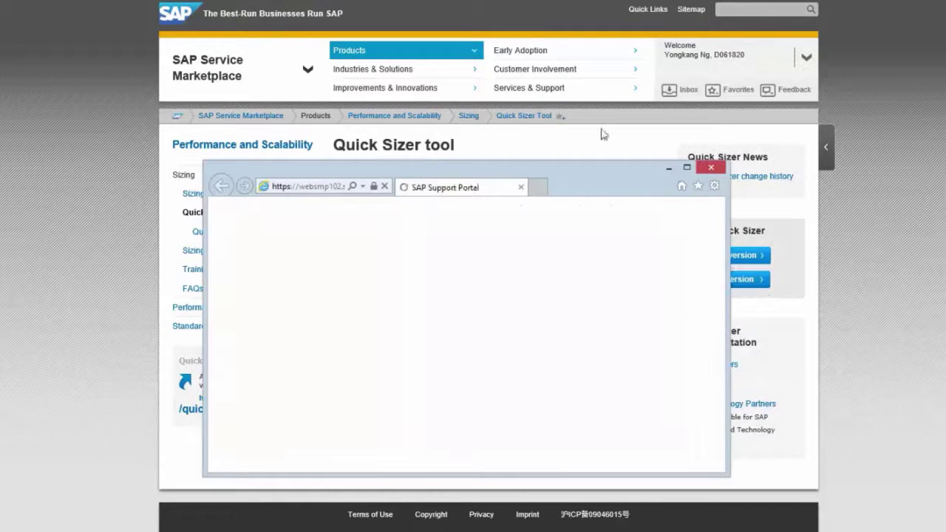
Maximize the Quick Sizer window so the project form for customer 188213 fills the screen.
left_click(687, 168)
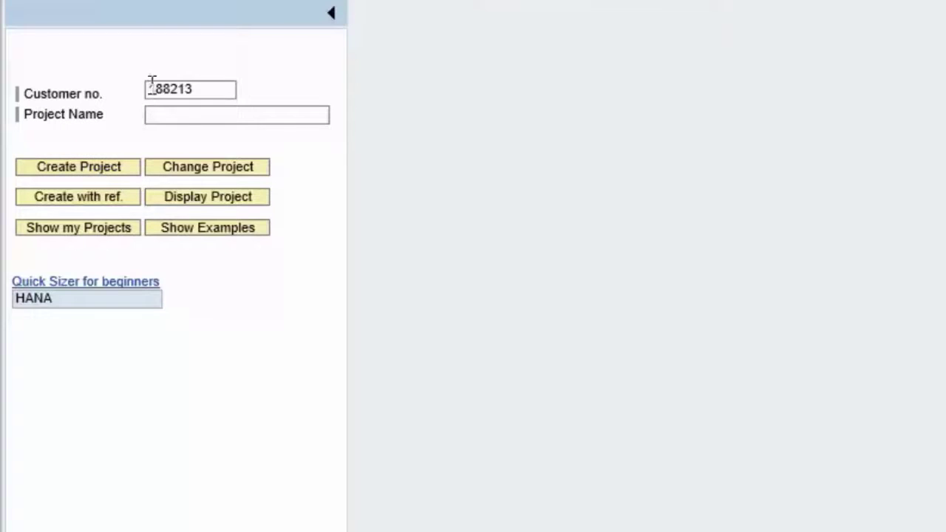
Enter 'SAP HANA ACADEMY 4' as the project name for customer 188213.
left_click_drag(149, 89, 199, 88)
left_click(186, 115)
type("SAP HANA ACADEMY ")
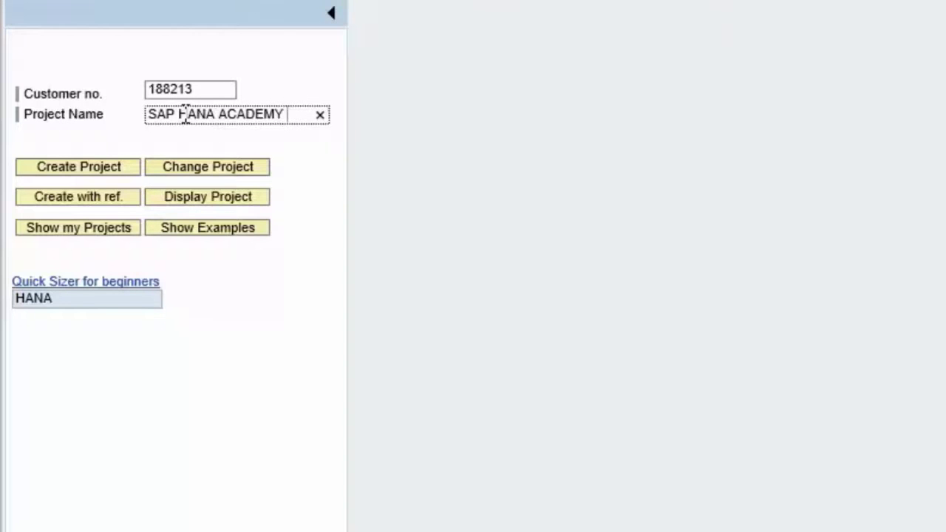
type("4")
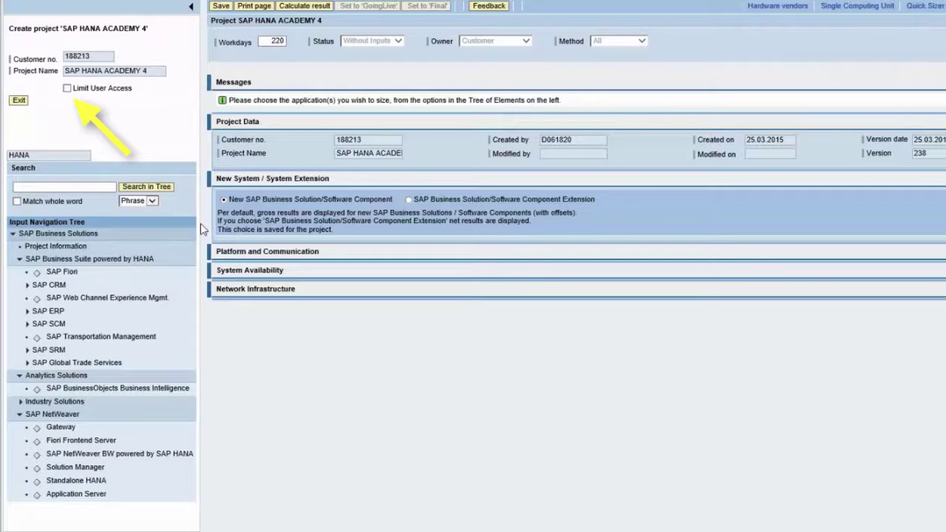
left_click(67, 88)
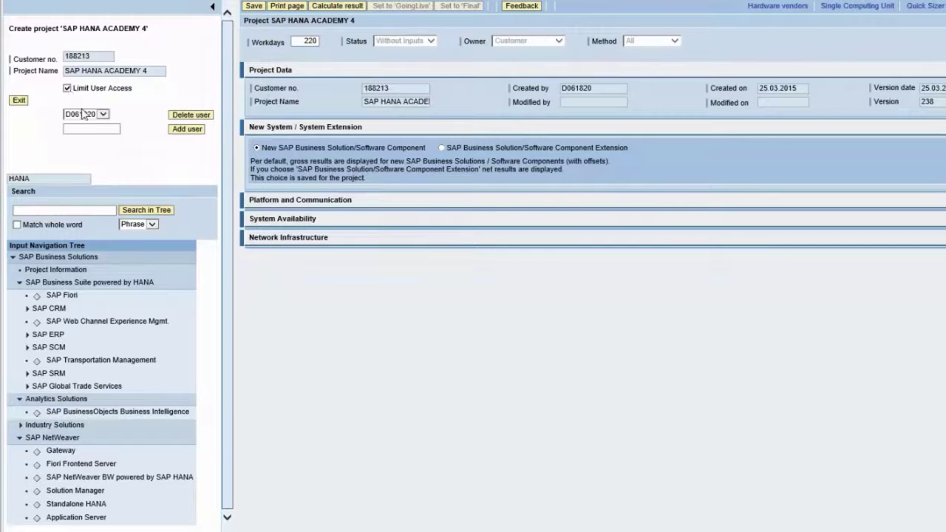
left_click(86, 116)
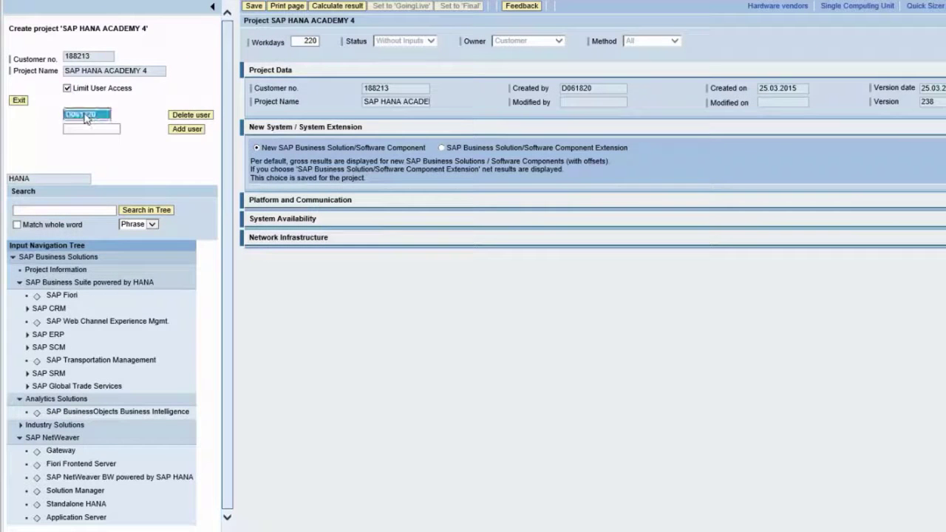
left_click(86, 115)
left_click(132, 120)
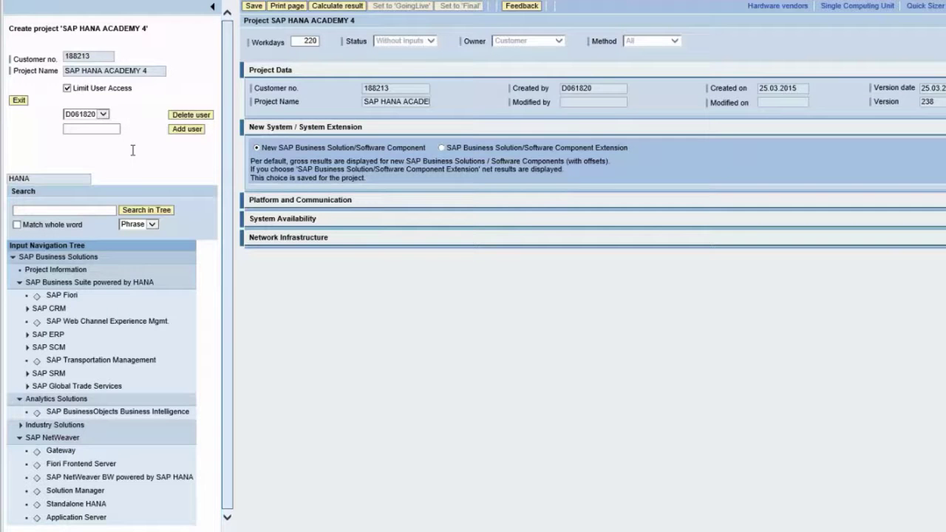
scroll(232, 220, "down", 1)
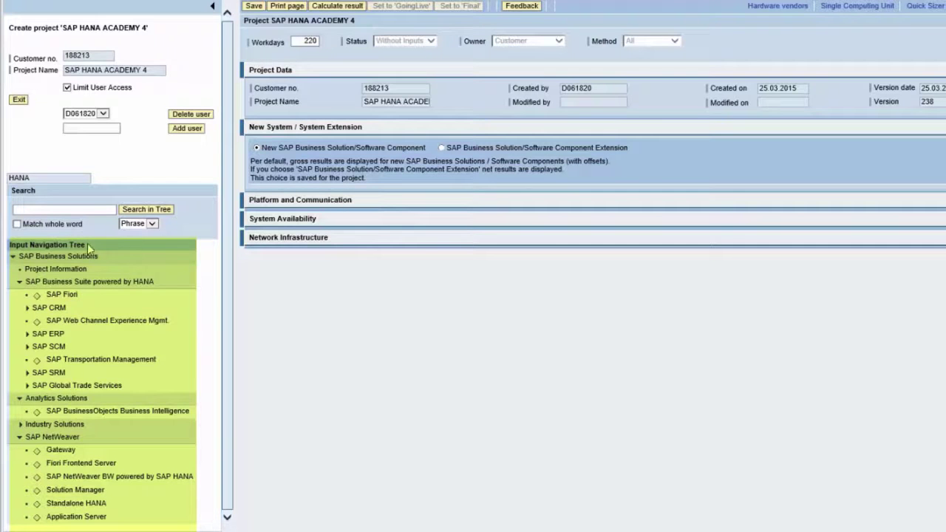
left_click_drag(85, 245, 11, 243)
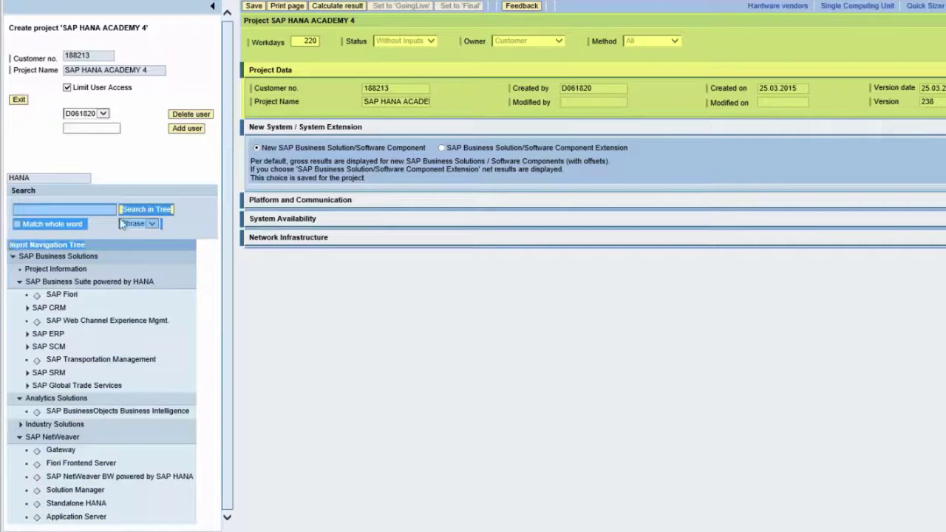
left_click(123, 164)
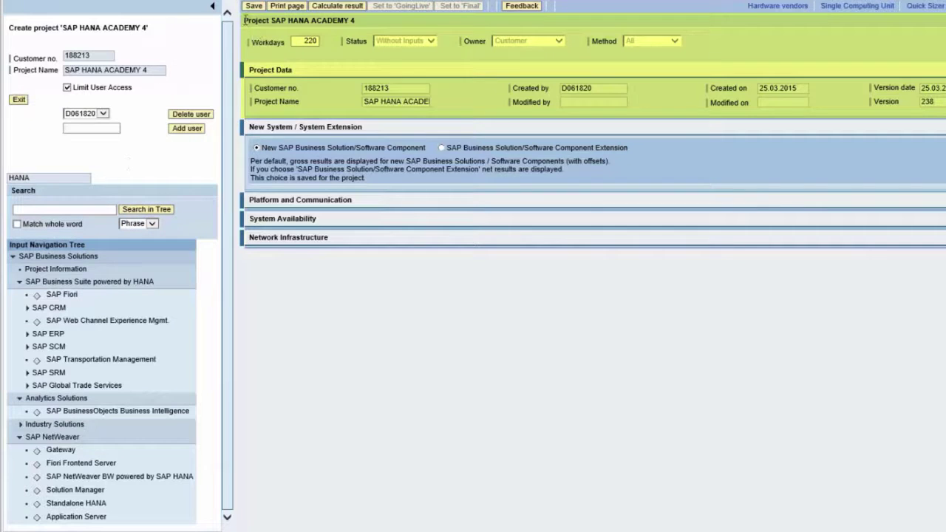
left_click_drag(245, 20, 330, 23)
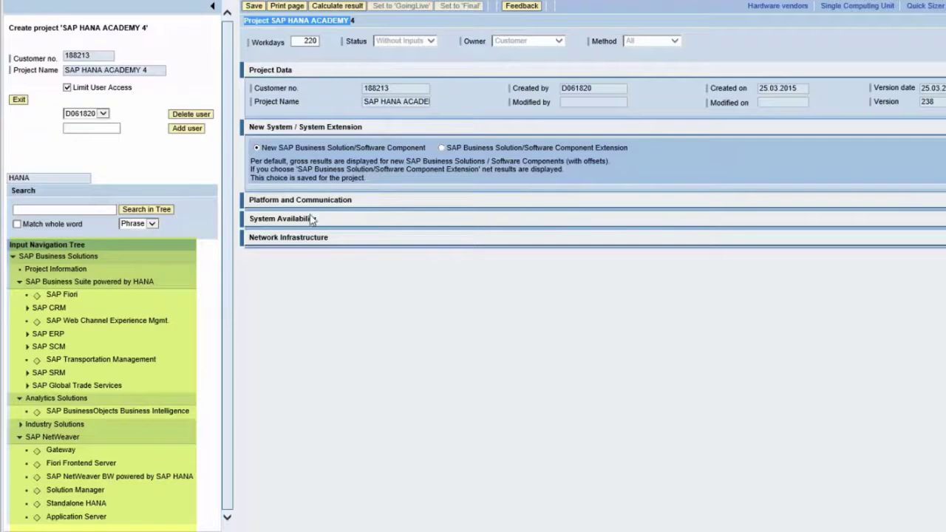
left_click(155, 157)
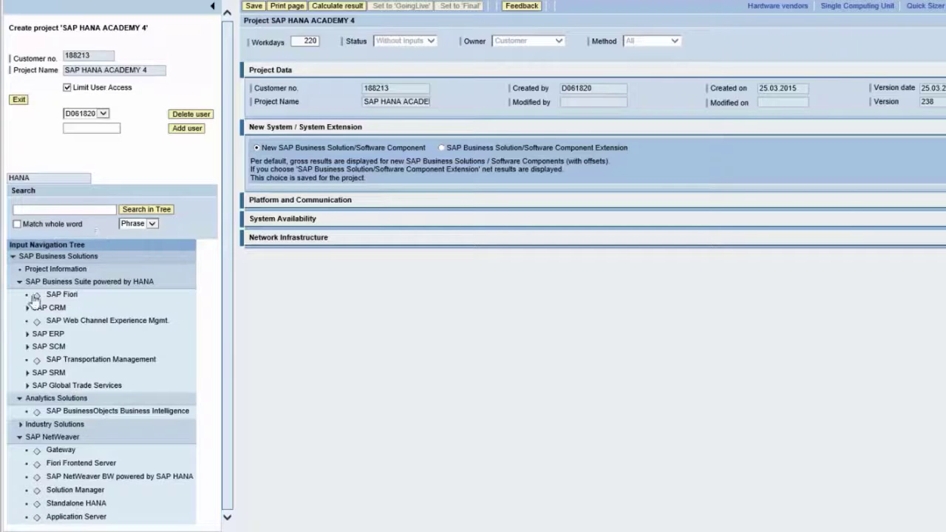
Open the SAP ERP Sales & Service sizing questionnaire from the Input Navigation Tree.
left_click(27, 335)
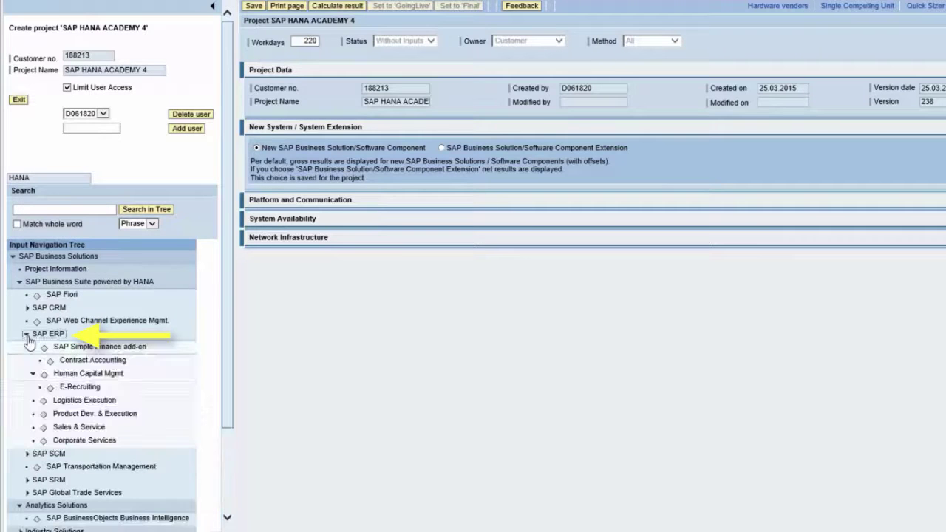
left_click(82, 427)
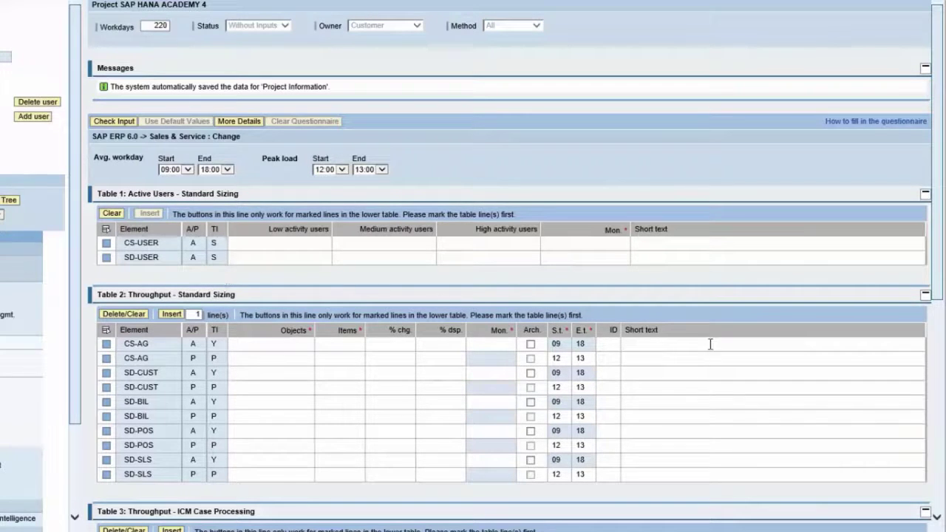
Enter SD-USER users: 1000 low, 500 medium, 20 high activity, with Mon. 12.
scroll(934, 330, "down", 3)
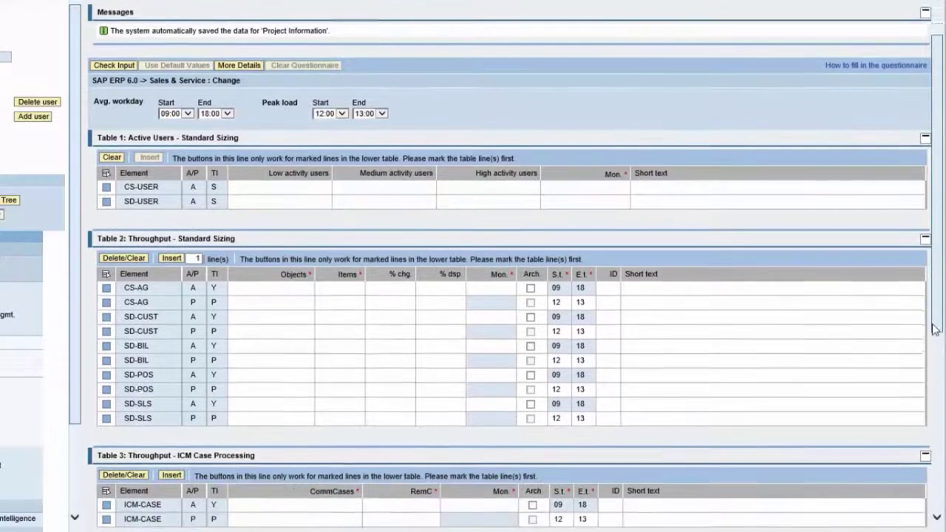
left_click_drag(934, 330, 934, 355)
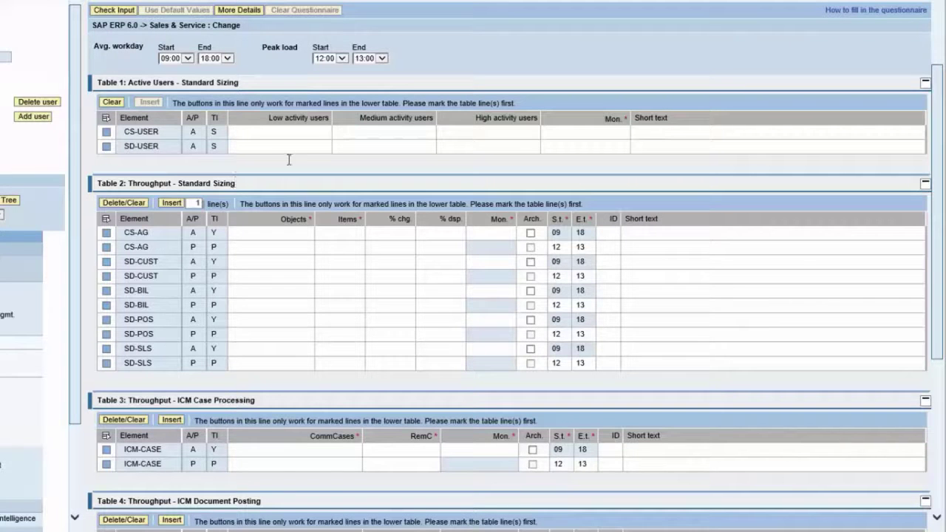
left_click(308, 147)
type("1000")
left_click(376, 147)
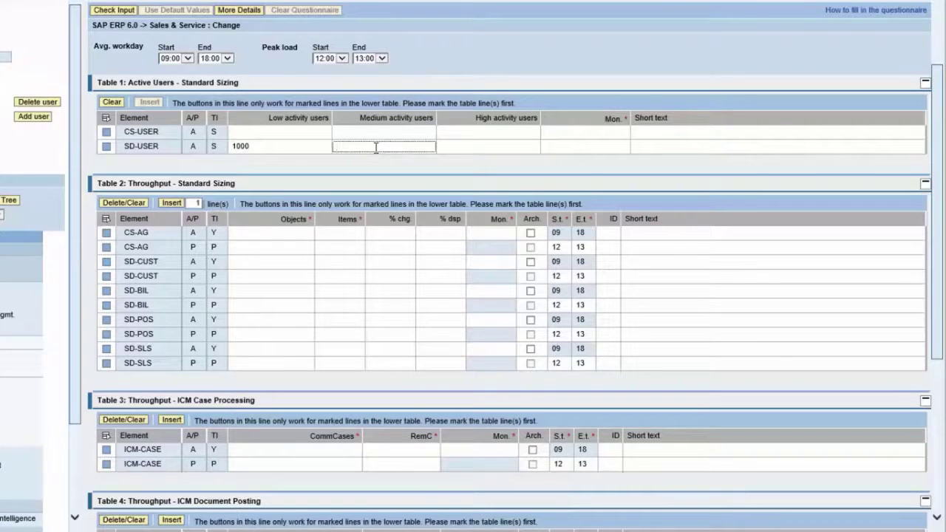
type("500")
left_click(462, 148)
type("20")
left_click(568, 147)
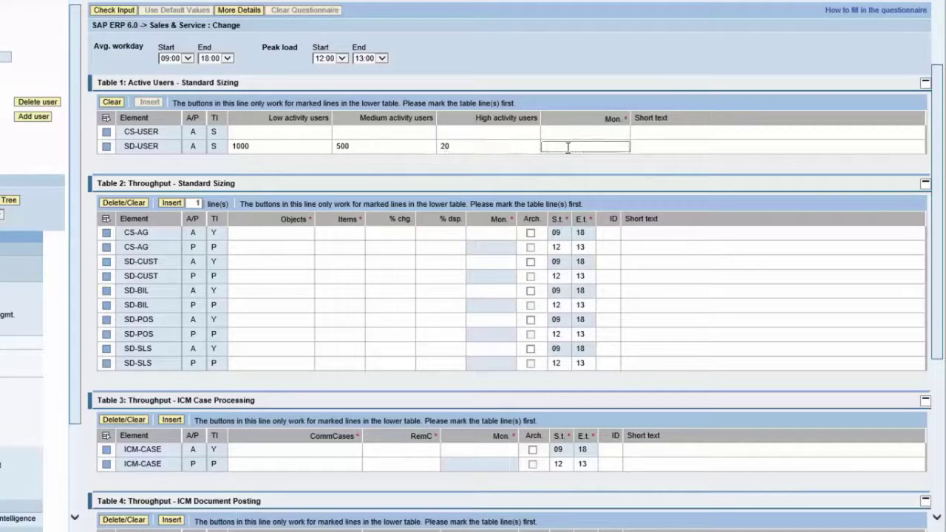
type("12")
Fill SD-SLS throughput: 10000000 objects, 10 items, 100% chg, 50% dsp, Mon. 12.
left_click(254, 349)
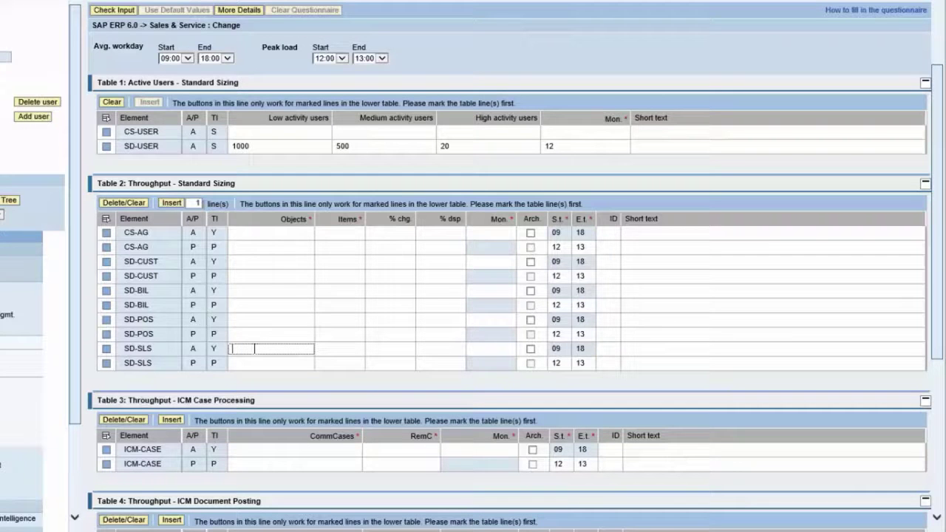
left_click(193, 363)
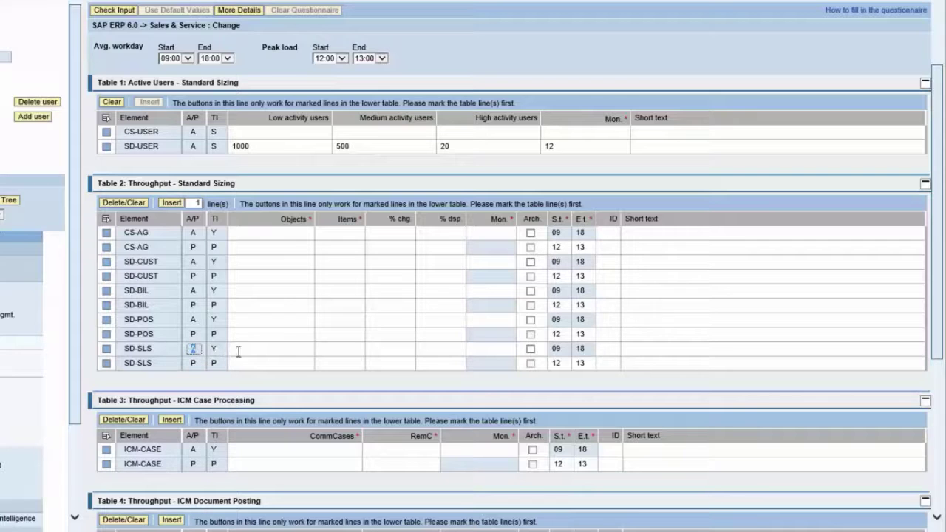
left_click(239, 351)
type("10000000")
left_click(322, 350)
type("10")
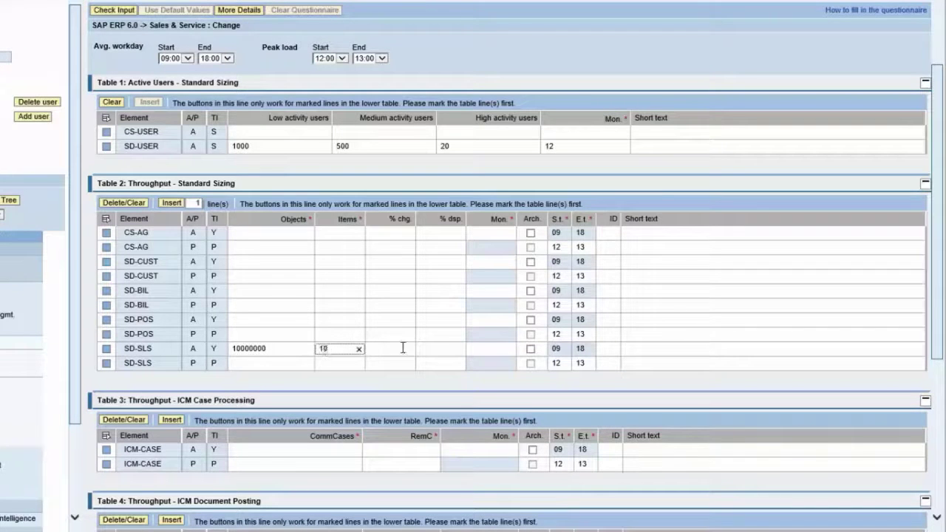
left_click(403, 348)
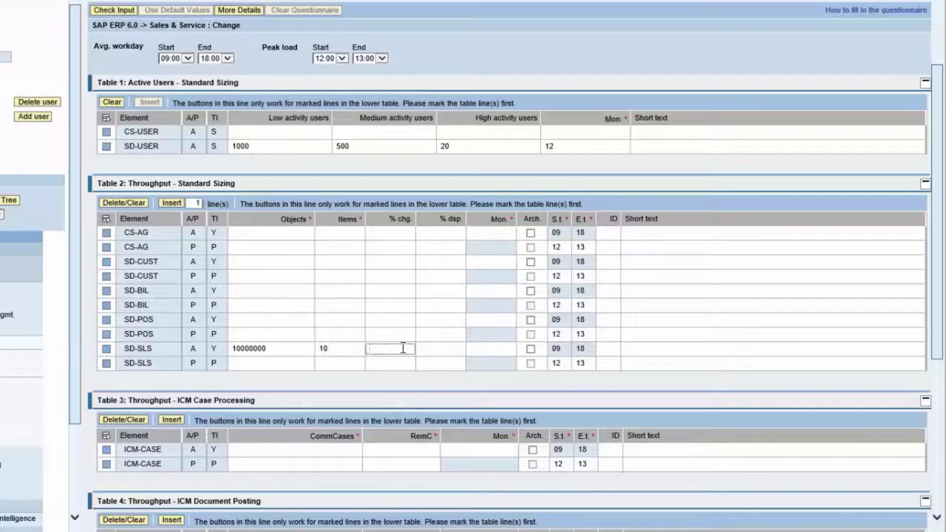
type("1")
type("00")
left_click(438, 348)
type("50")
left_click(493, 346)
type("12")
Calculate the sizing result and view the Classic approach breakdown showing 12,000 SAPS.
scroll(942, 196, "up", 2)
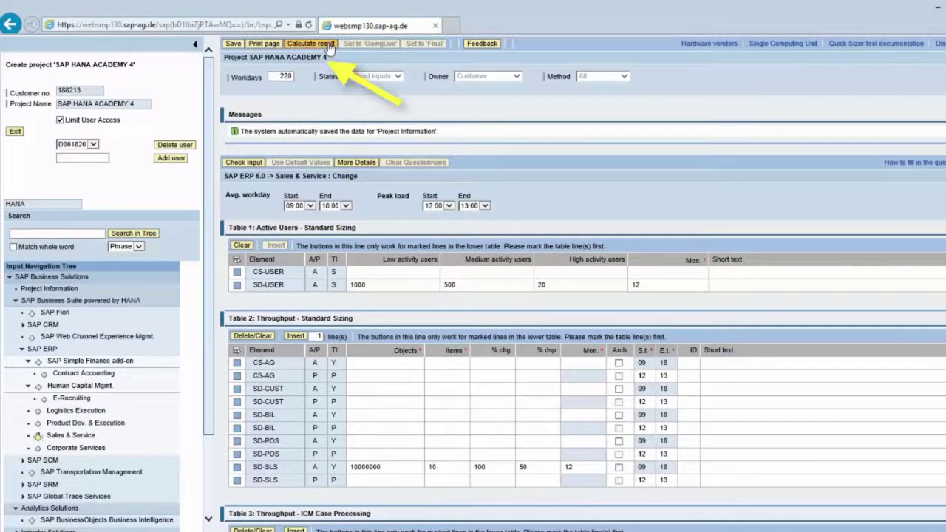
left_click(328, 44)
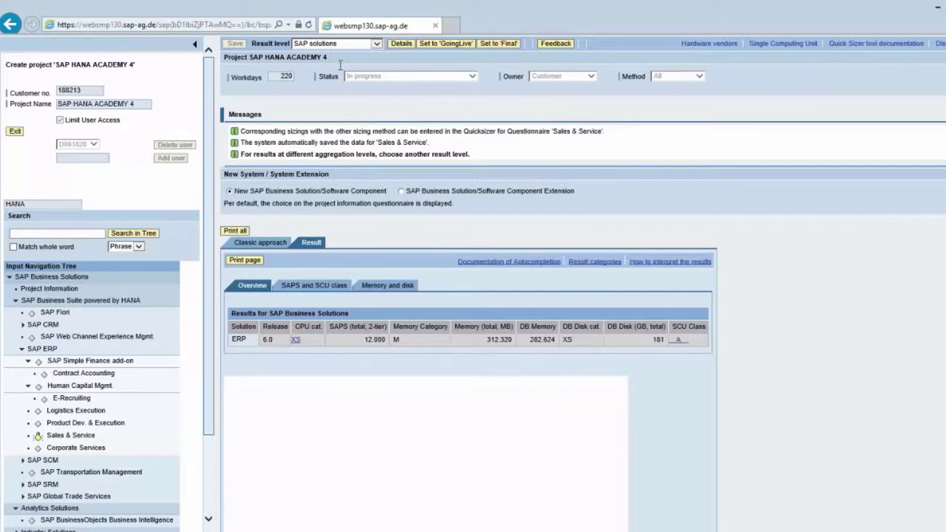
mouse_move(260, 242)
left_click(278, 247)
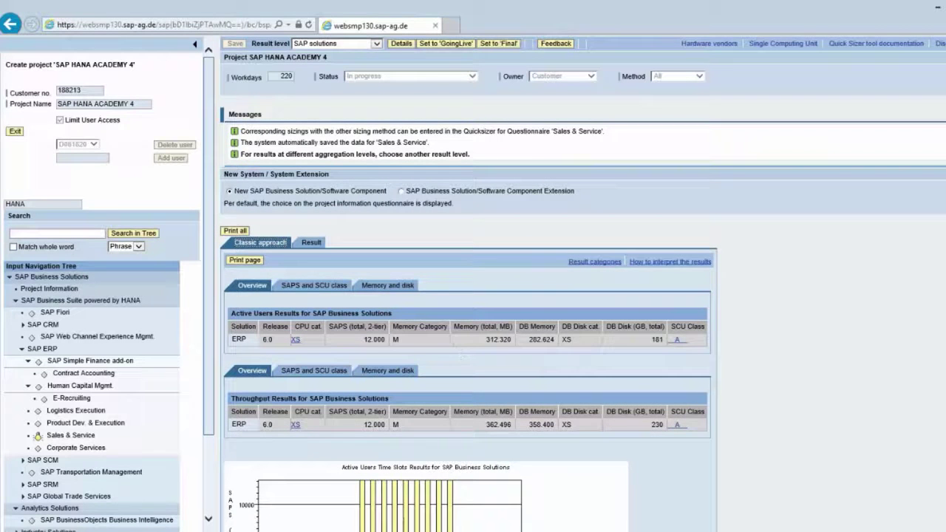
scroll(582, 296, "down", 3)
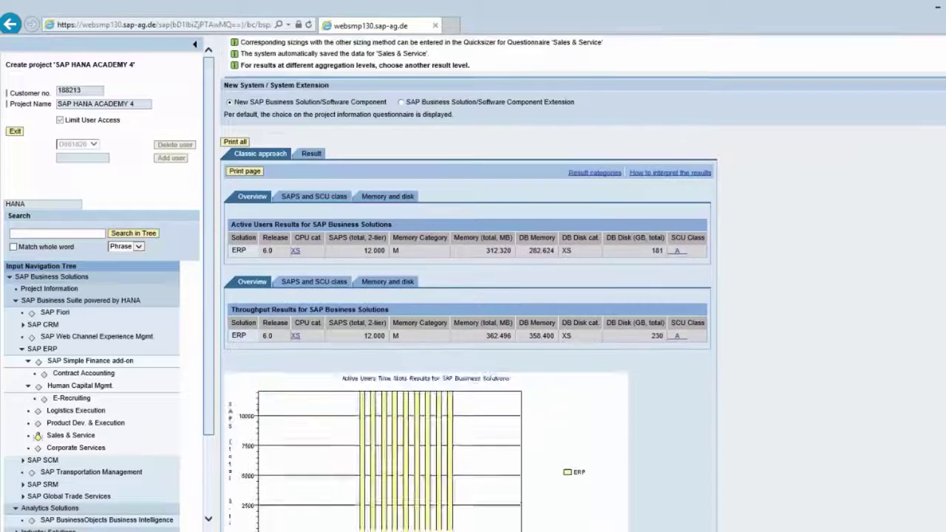
scroll(582, 295, "down", 1)
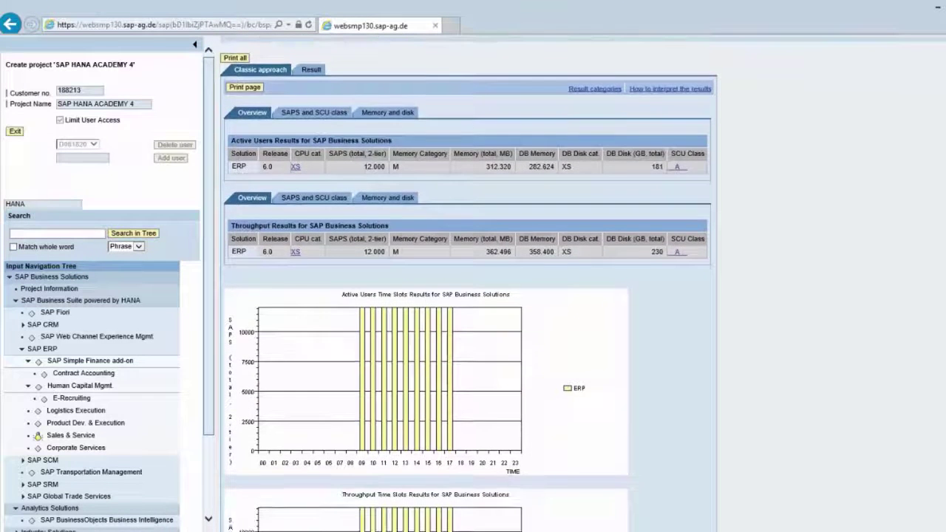
scroll(416, 109, "down", 1)
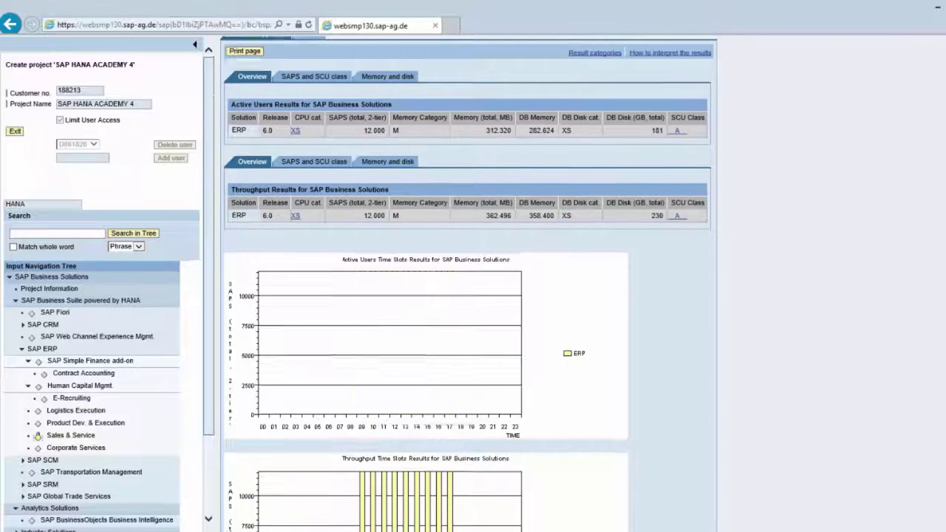
scroll(465, 296, "down", 3)
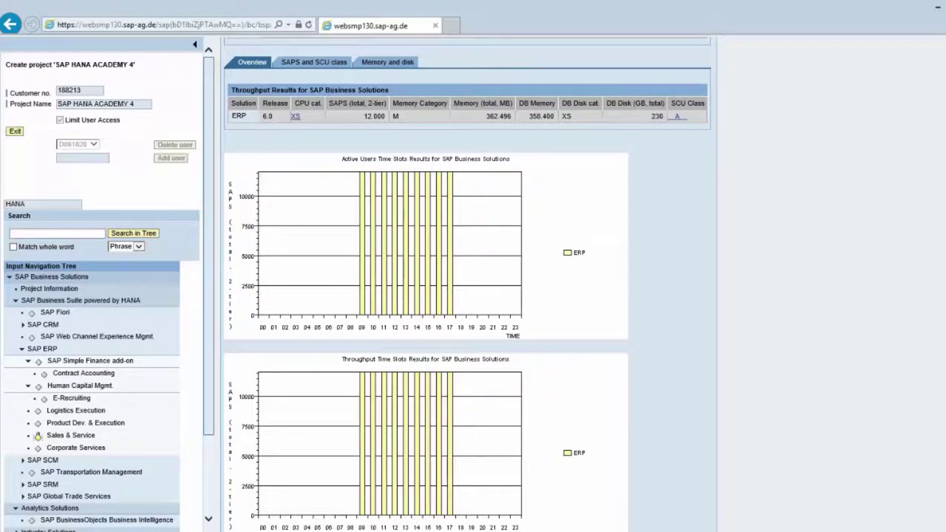
scroll(465, 295, "up", 2)
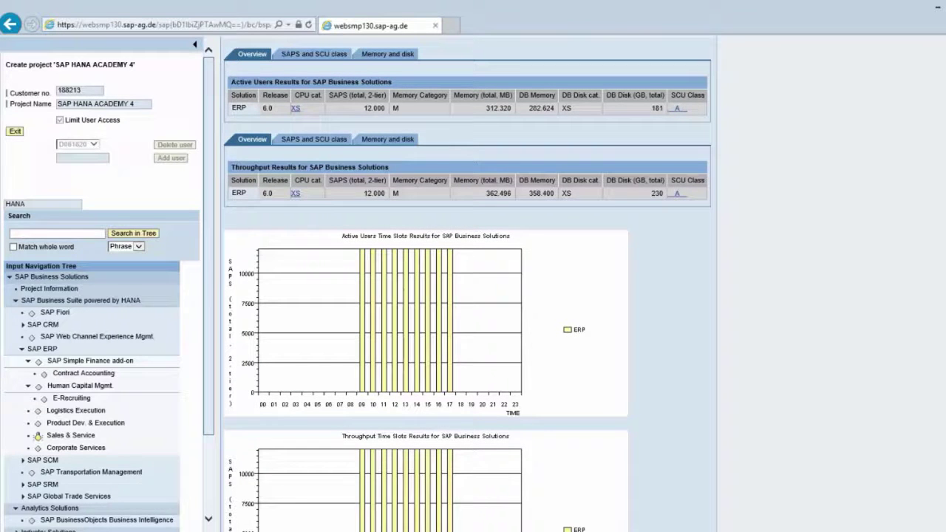
scroll(466, 280, "up", 3)
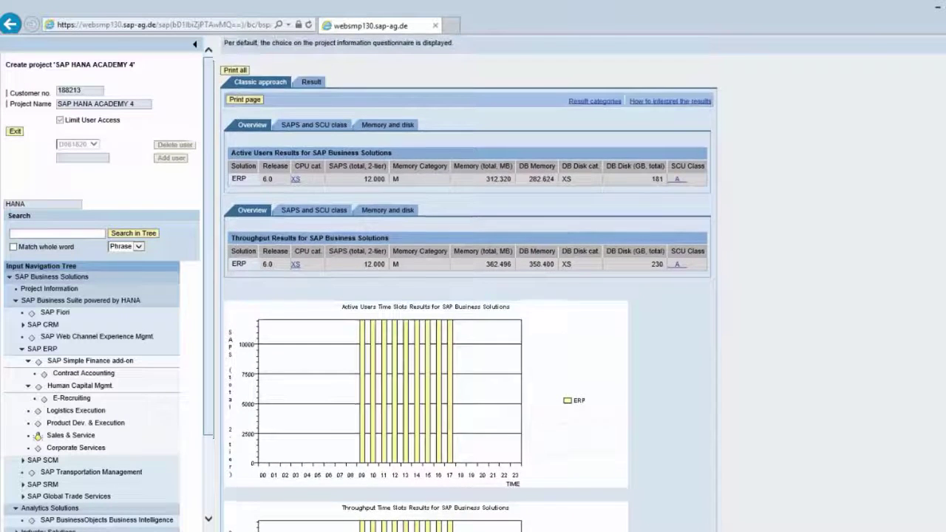
scroll(473, 295, "up", 3)
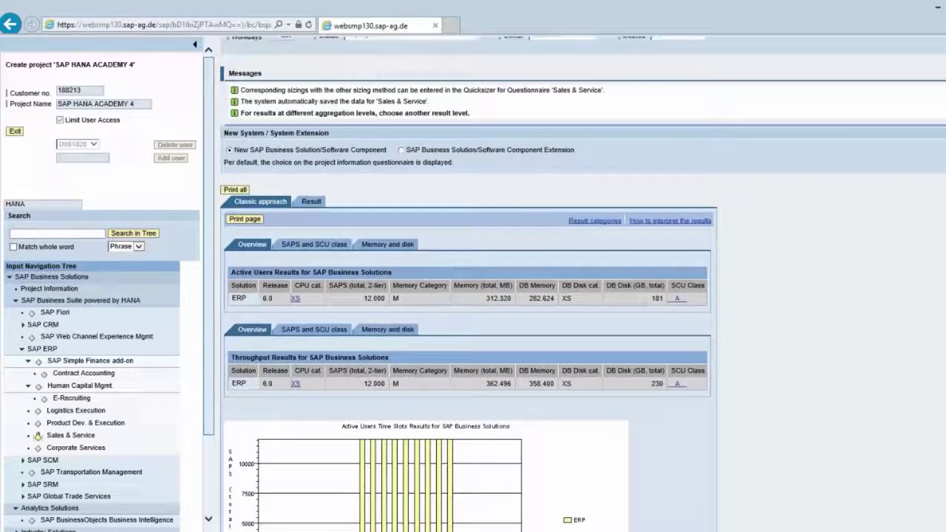
scroll(473, 296, "up", 1)
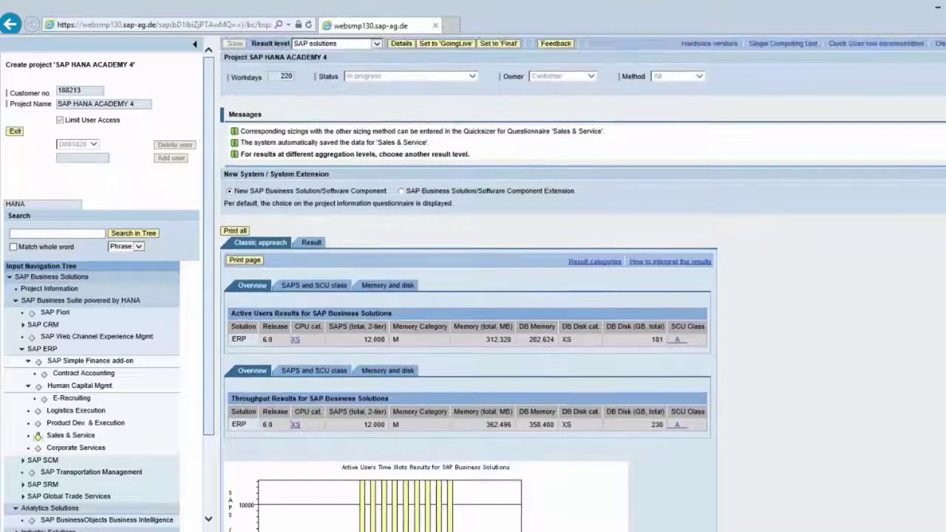